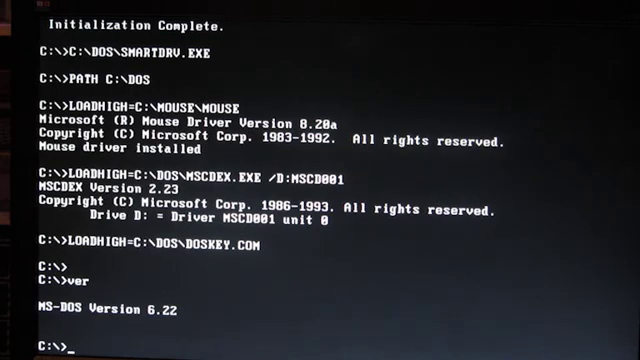
type("edit")
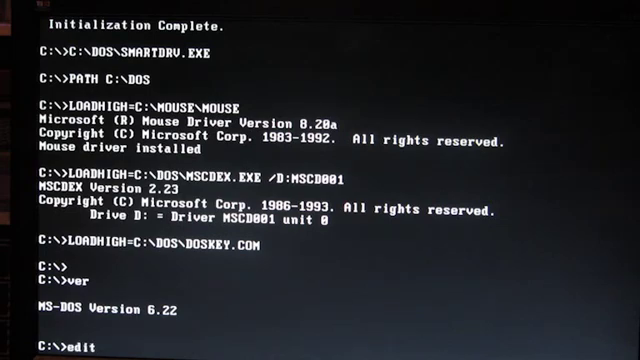
type(" config")
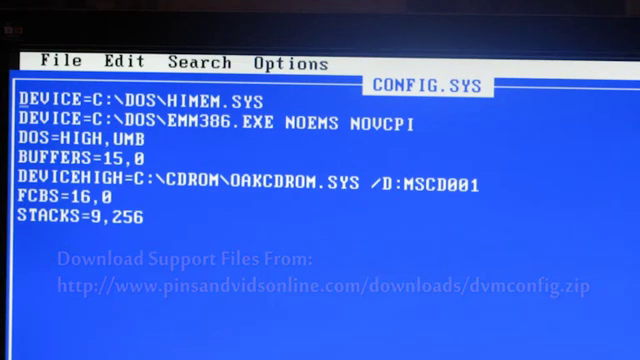
Exit MS-DOS Editor from CONFIG.SYS and return to the DOS prompt
key("alt+f")
key("x")
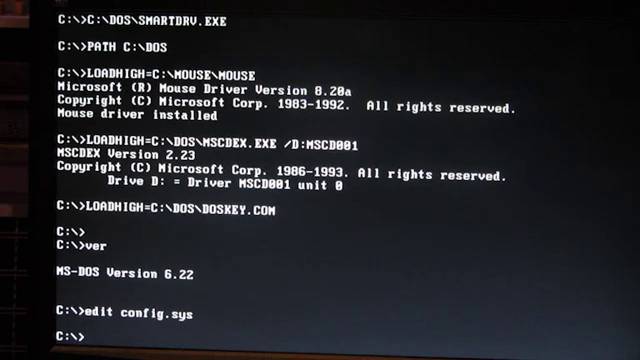
type("edit")
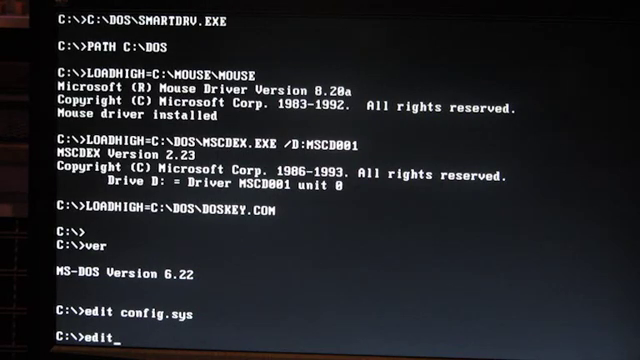
type(" auto")
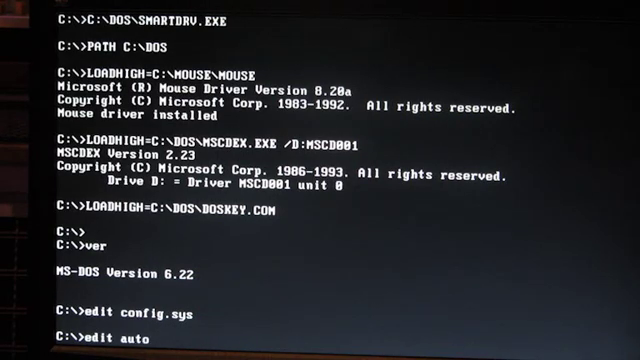
type("exec.")
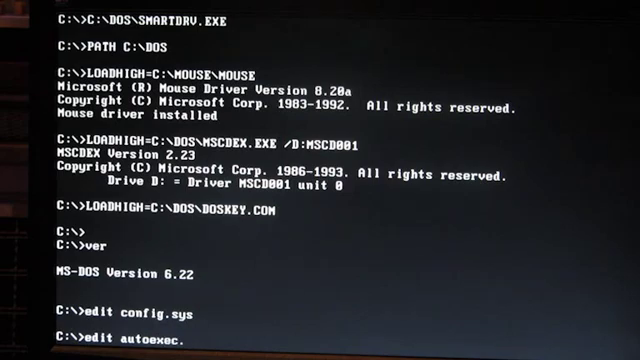
type("bat")
Open AUTOEXEC.BAT and put the cursor on the BLASTER line's I5 interrupt setting
key("Return")
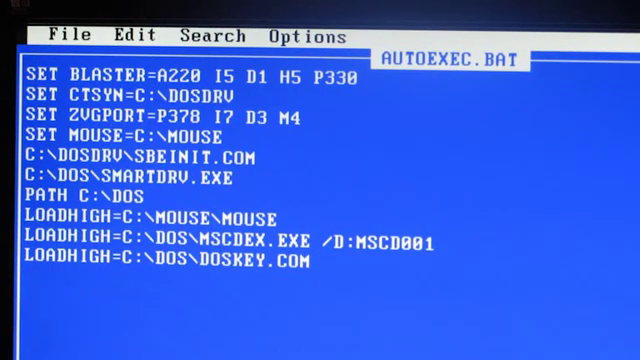
key("ctrl+Right")
key("ctrl+Right")
key("Left")
key("Left")
key("Right")
key("Right")
key("Right")
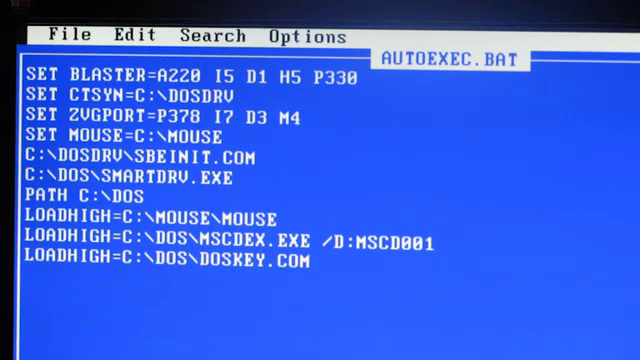
key("Left")
key("Left")
key("Left")
key("Right")
key("Right")
key("Right")
key("Down")
key("Down")
key("Up")
key("Right")
key("Right")
key("Right")
key("Right")
key("Down")
key("Right")
key("Right")
key("Right")
key("Down")
key("Left")
key("Left")
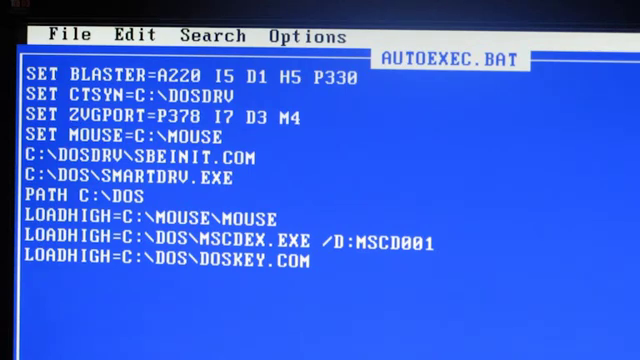
Review the BLASTER, MSCDEX, DOSKEY and SET MOUSE lines in AUTOEXEC.BAT
key("Down")
key("Down")
key("Down")
key("ctrl+Home")
key("Down")
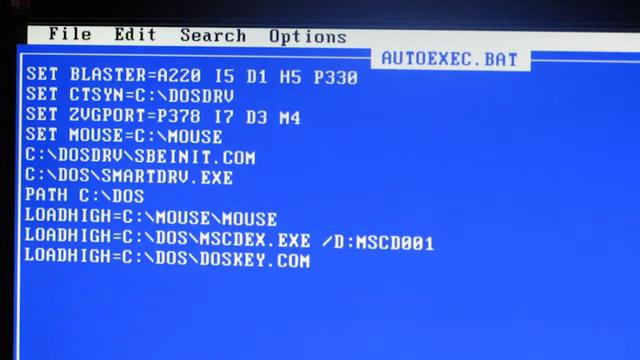
key("Down")
key("Down")
key("Down")
key("Right")
key("Right")
key("Right")
key("Down")
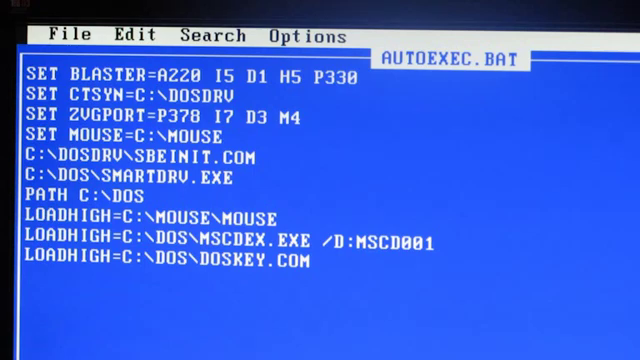
key("Up")
key("Up")
key("Up")
key("Up")
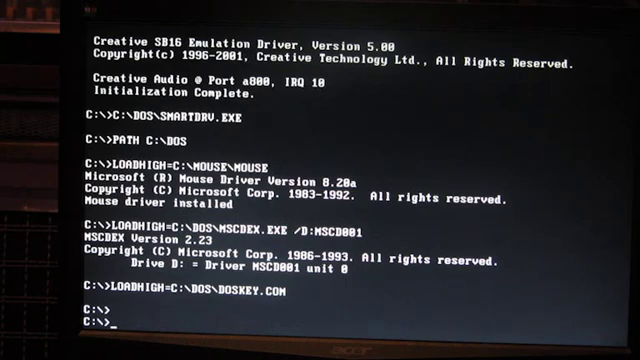
type("dir")
Run dir to list the files and folders in C:\
key("Return")
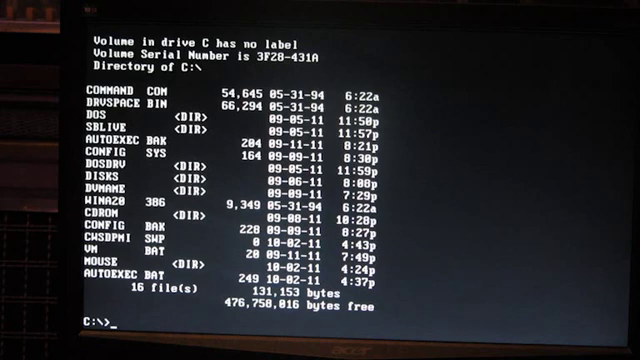
type("cd")
type(" d")
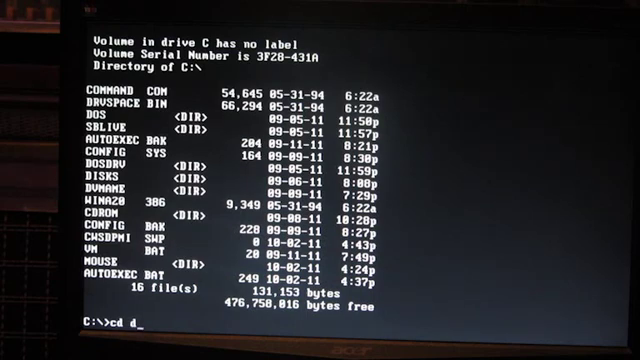
type("vmame")
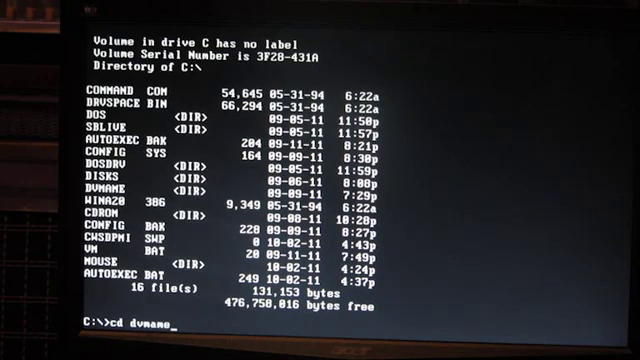
Change into C:\DVMAME, list its files, then list them page by page with dir /p
key("Return")
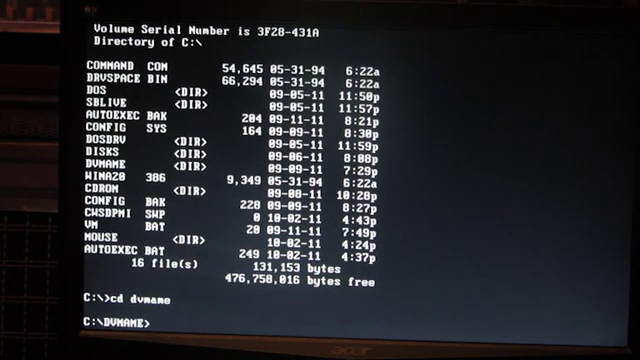
type("di")
type("r")
key("Return")
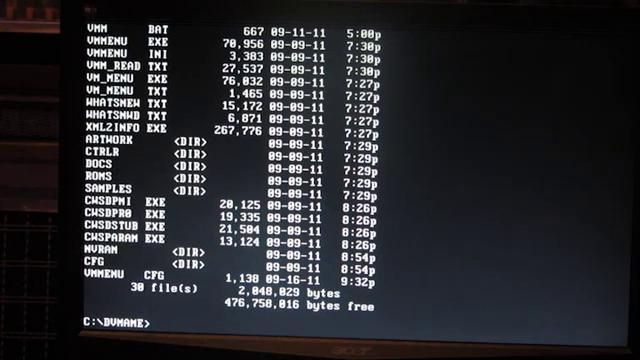
type("dir ")
type("/p")
key("Return")
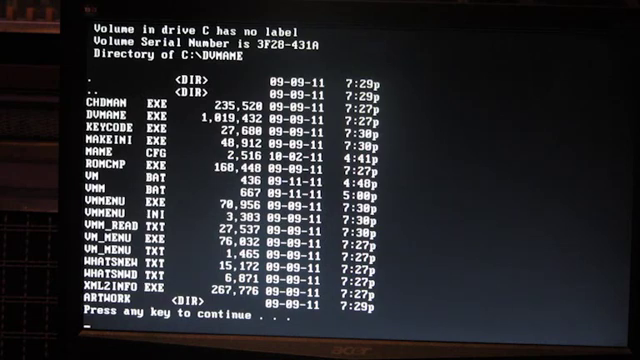
Continue the paused listing to show the remaining DVMAME files
key("space")
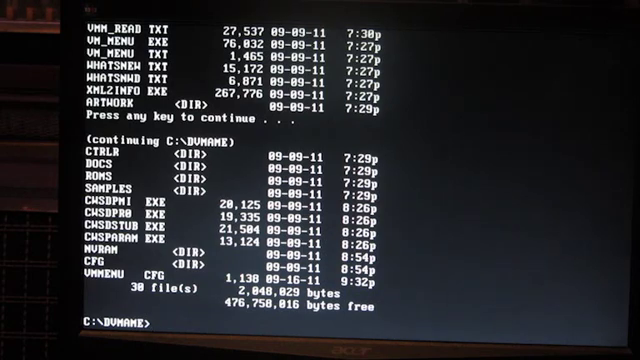
type("dvm")
type("ame")
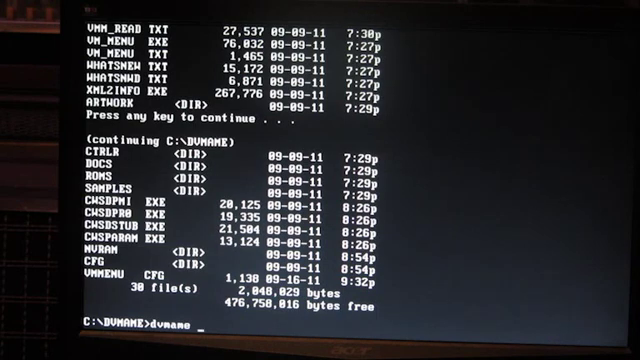
type("star")
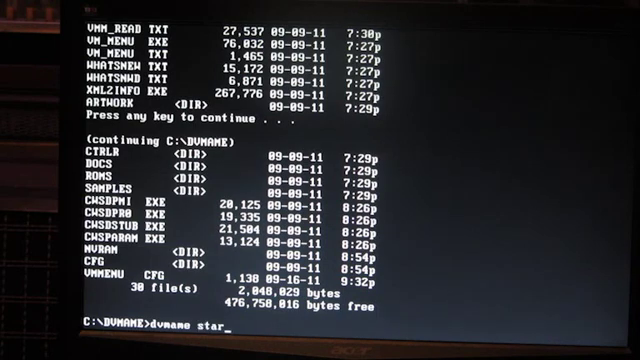
type("war")
type("s")
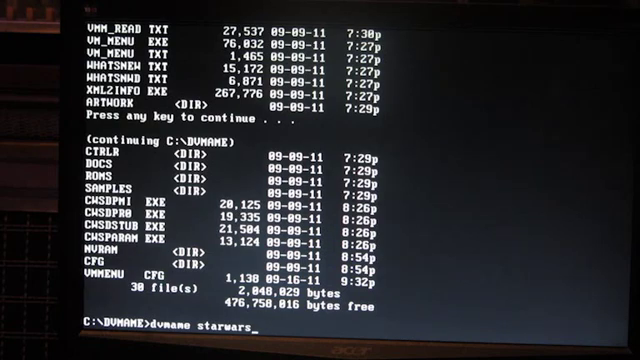
Run dvmame starwars from the C:\DVMAME prompt
key("Return")
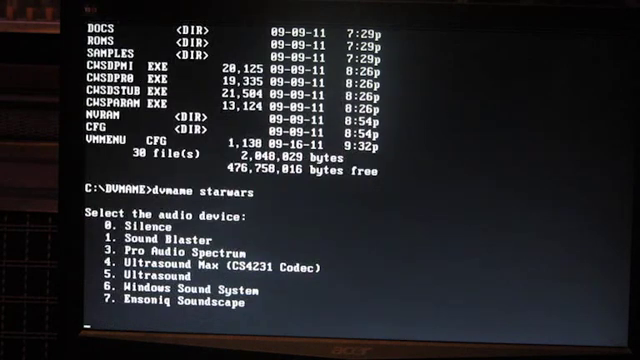